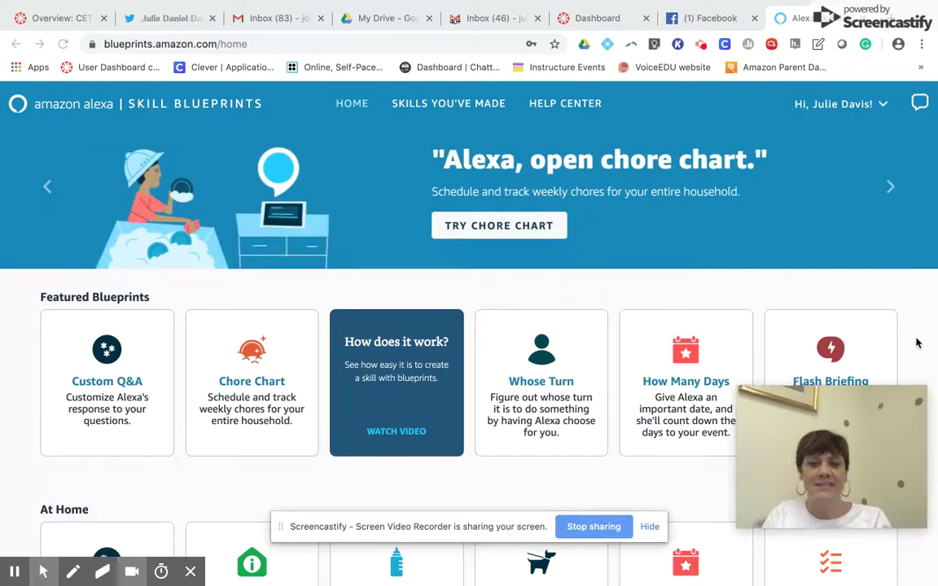
Look through the available skill blueprints, from the featured ones through FreeTime and Learning & Knowledge to Fun & Games
{"action": "scroll", "coordinate": [15, 366], "scroll_direction": "down", "scroll_amount": 1}
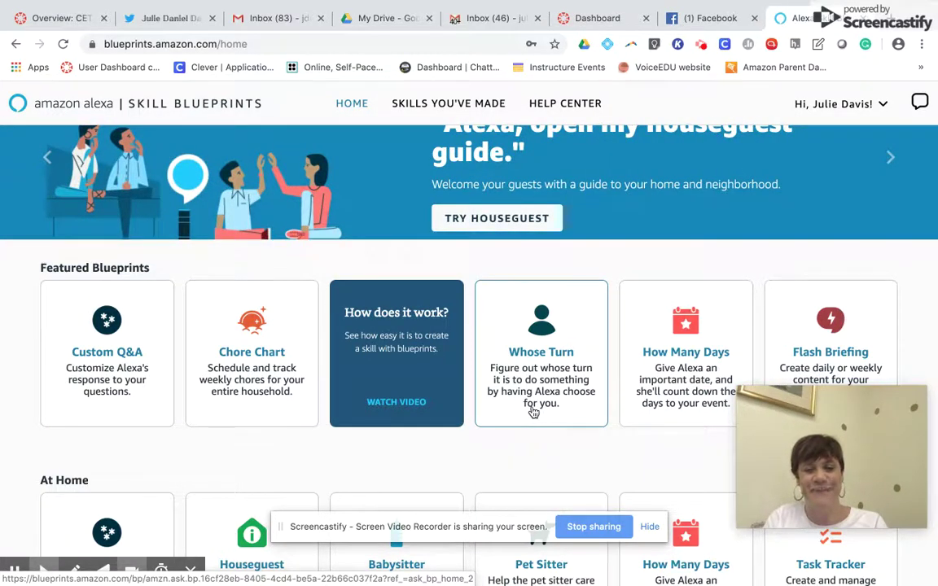
{"action": "scroll", "coordinate": [926, 320], "scroll_direction": "down", "scroll_amount": 1}
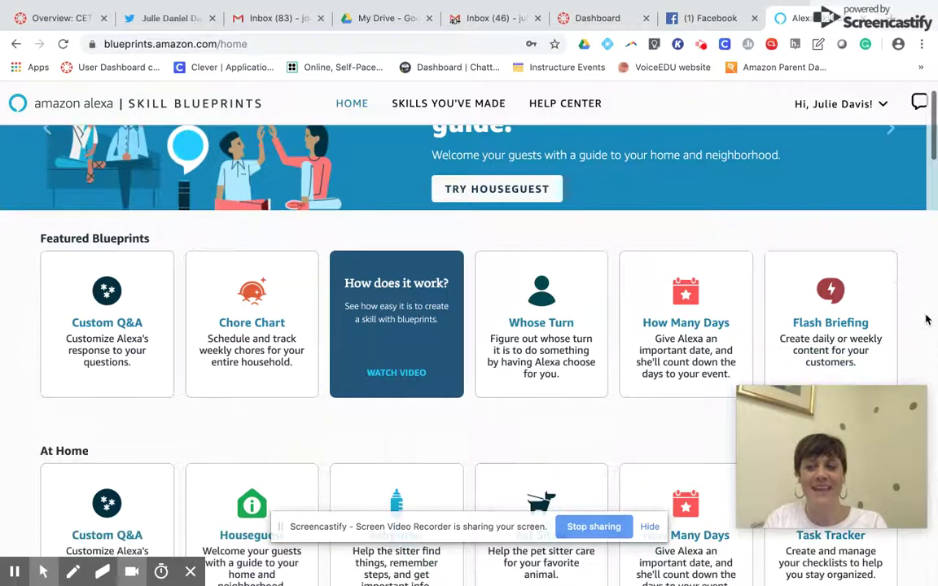
{"action": "scroll", "coordinate": [926, 320], "scroll_direction": "down", "scroll_amount": 1}
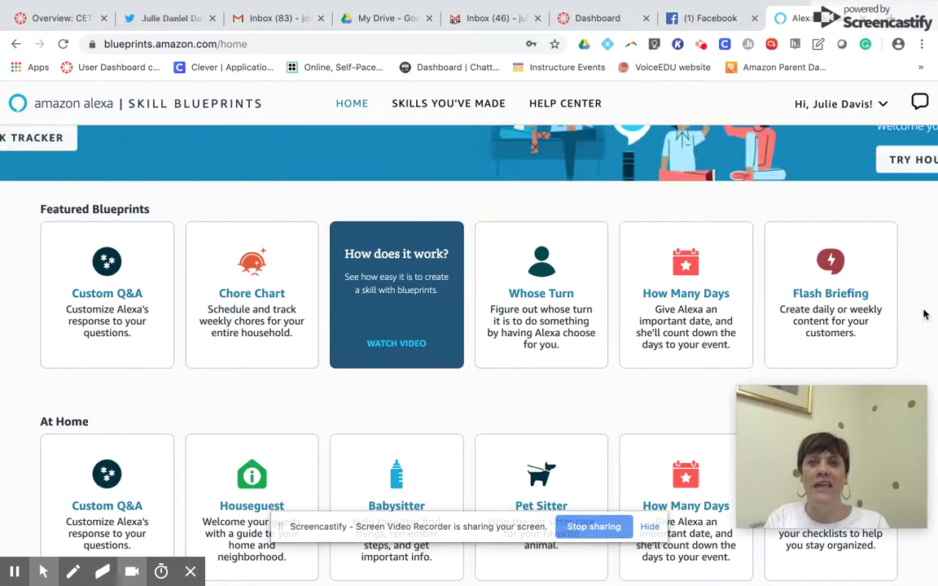
{"action": "scroll", "coordinate": [925, 314], "scroll_direction": "down", "scroll_amount": 1}
{"action": "scroll", "coordinate": [925, 314], "scroll_direction": "down", "scroll_amount": 5}
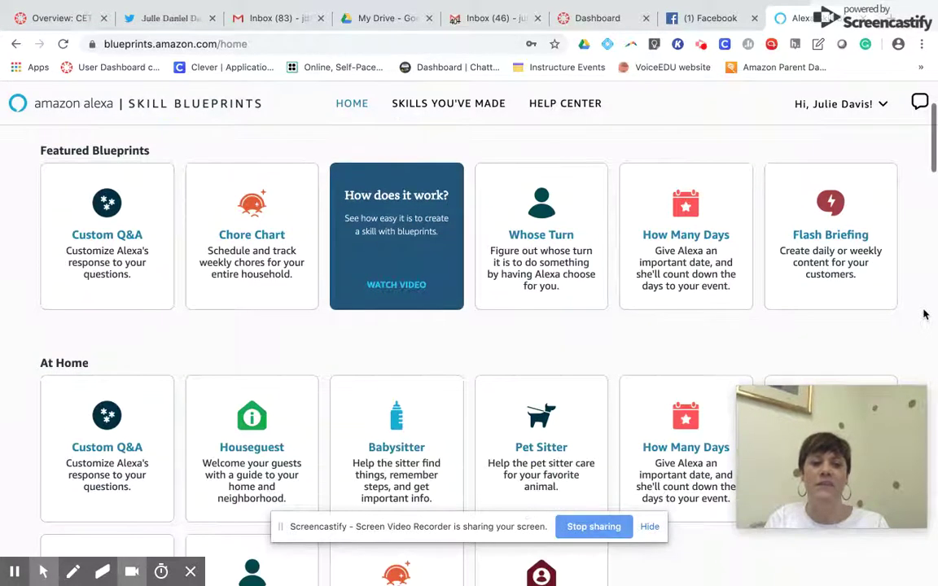
{"action": "scroll", "coordinate": [925, 314], "scroll_direction": "down", "scroll_amount": 6}
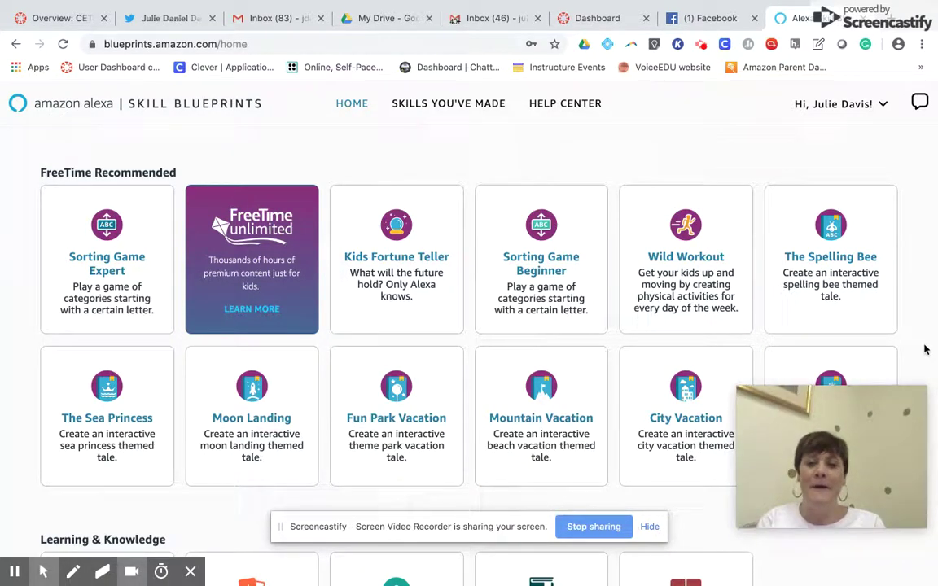
{"action": "scroll", "coordinate": [924, 349], "scroll_direction": "down", "scroll_amount": 1}
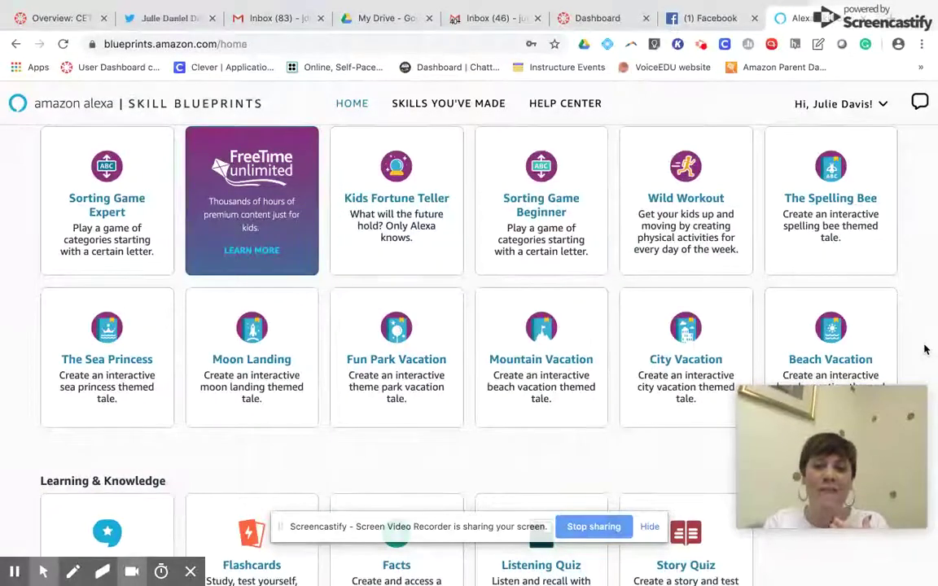
{"action": "scroll", "coordinate": [925, 350], "scroll_direction": "down", "scroll_amount": 1}
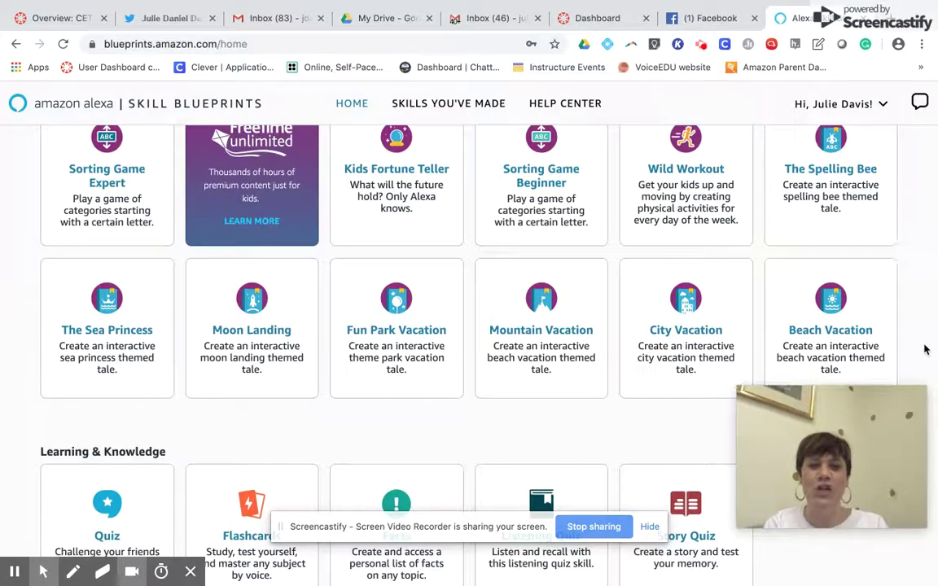
{"action": "scroll", "coordinate": [924, 349], "scroll_direction": "down", "scroll_amount": 5}
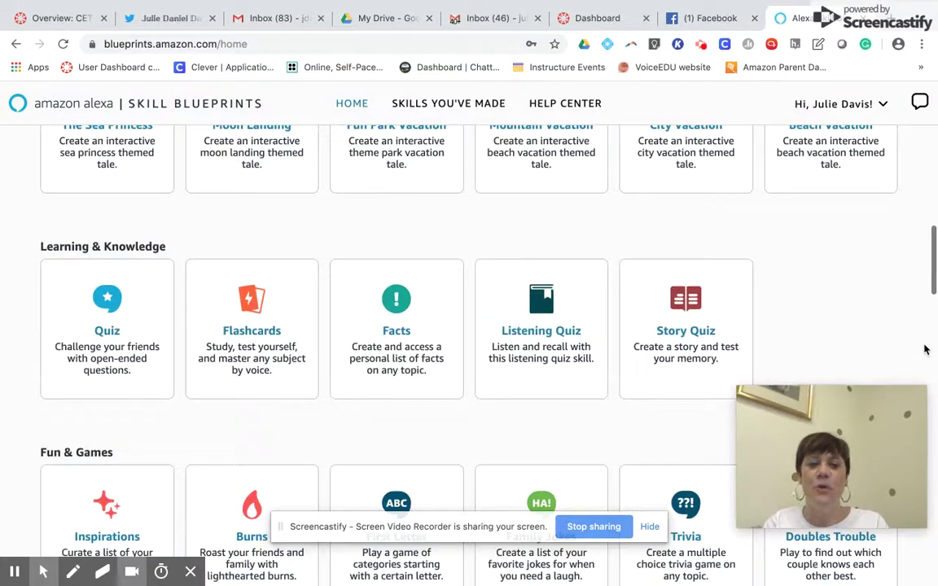
{"action": "scroll", "coordinate": [925, 350], "scroll_direction": "down", "scroll_amount": 4}
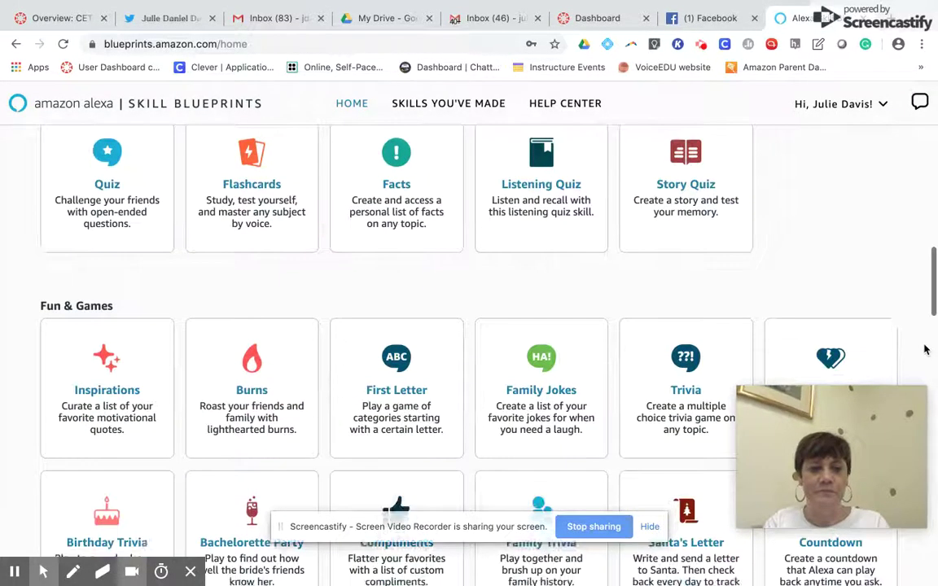
Open the Custom Q&A blueprint from the Featured Blueprints
{"action": "scroll", "coordinate": [924, 349], "scroll_direction": "up", "scroll_amount": 1}
{"action": "scroll", "coordinate": [924, 349], "scroll_direction": "up", "scroll_amount": 10}
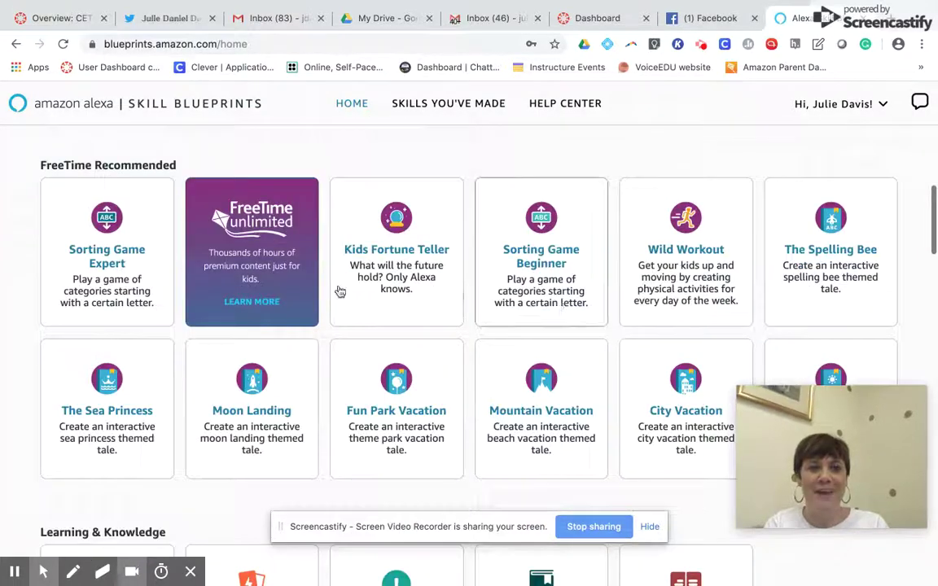
{"action": "scroll", "coordinate": [216, 263], "scroll_direction": "up", "scroll_amount": 5}
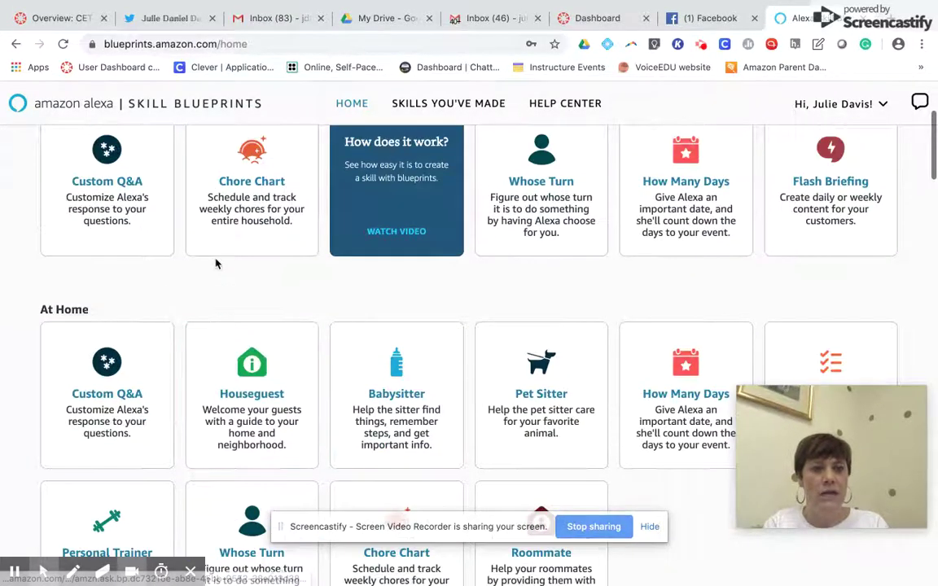
{"action": "scroll", "coordinate": [216, 263], "scroll_direction": "up", "scroll_amount": 3}
{"action": "scroll", "coordinate": [216, 263], "scroll_direction": "down", "scroll_amount": 1}
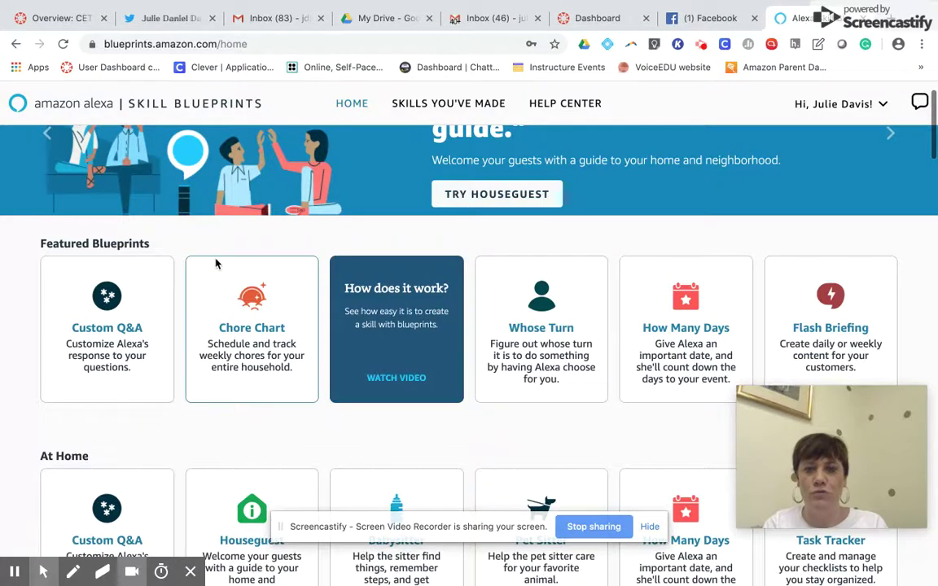
{"action": "scroll", "coordinate": [215, 263], "scroll_direction": "down", "scroll_amount": 1}
{"action": "scroll", "coordinate": [36, 247], "scroll_direction": "down", "scroll_amount": 3}
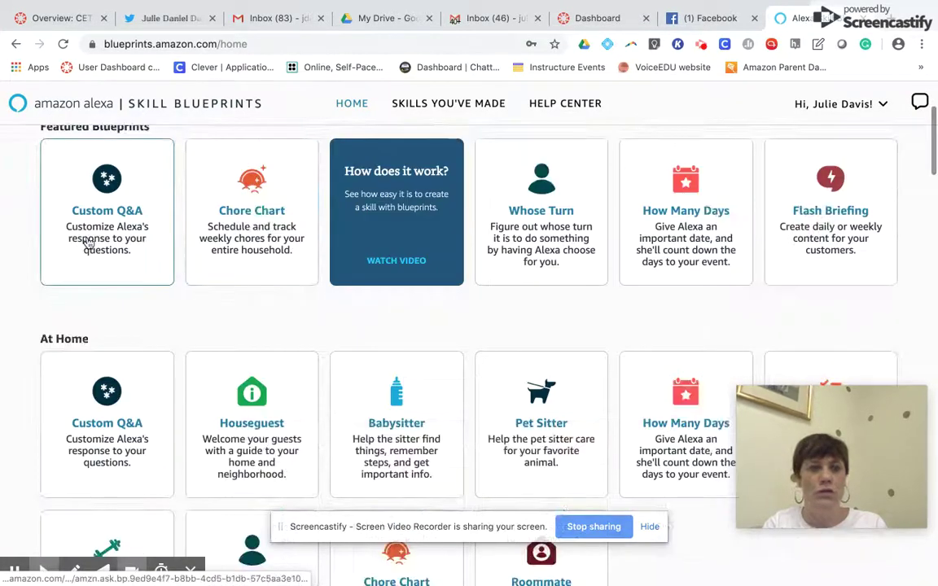
{"action": "left_click", "coordinate": [90, 241]}
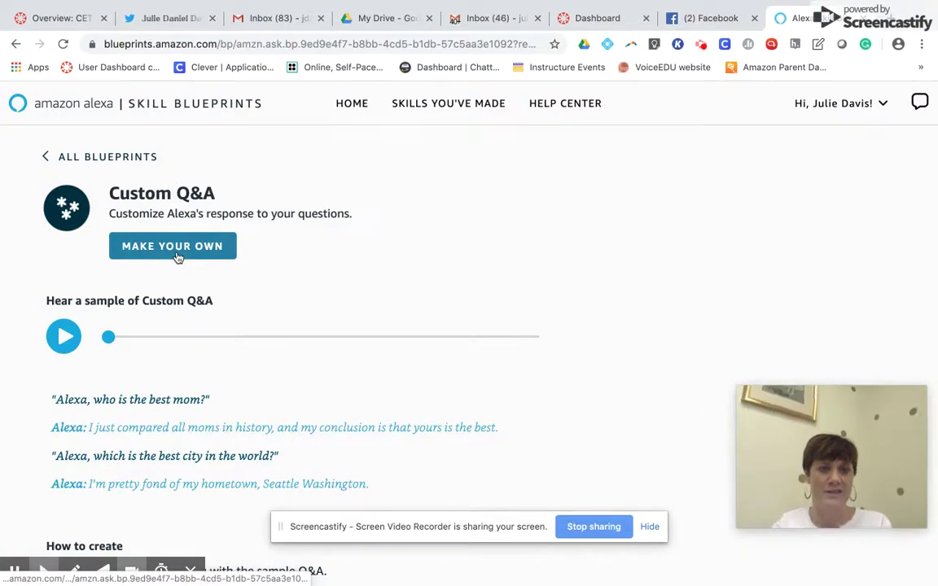
Review how to create and use the Custom Q&A blueprint, and start making your own skill from it
{"action": "scroll", "coordinate": [349, 342], "scroll_direction": "down", "scroll_amount": 5}
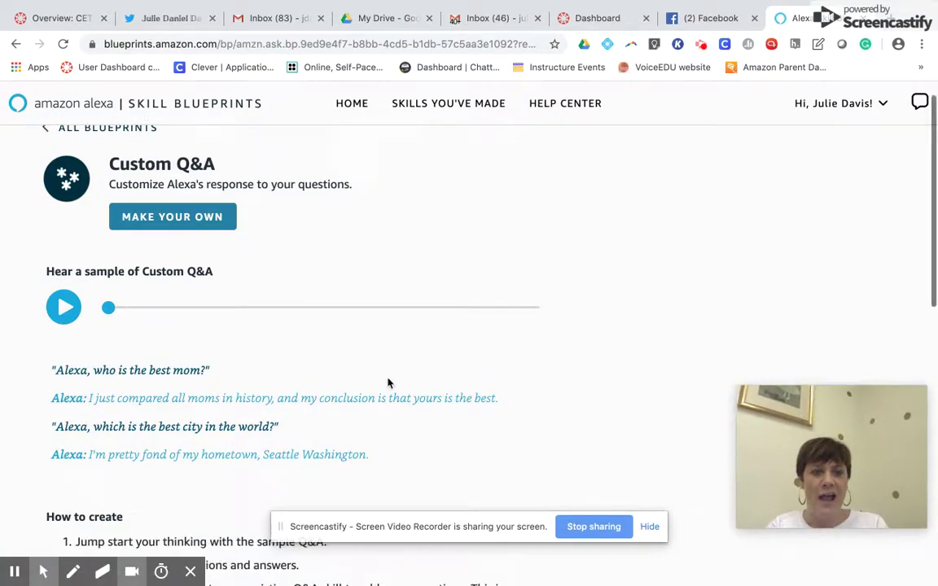
{"action": "scroll", "coordinate": [222, 340], "scroll_direction": "down", "scroll_amount": 3}
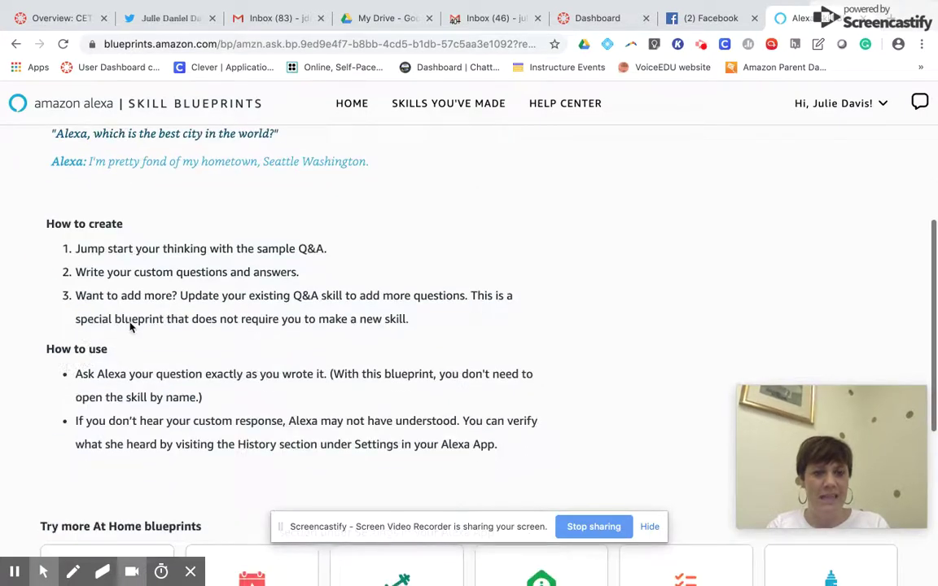
{"action": "scroll", "coordinate": [252, 425], "scroll_direction": "down", "scroll_amount": 1}
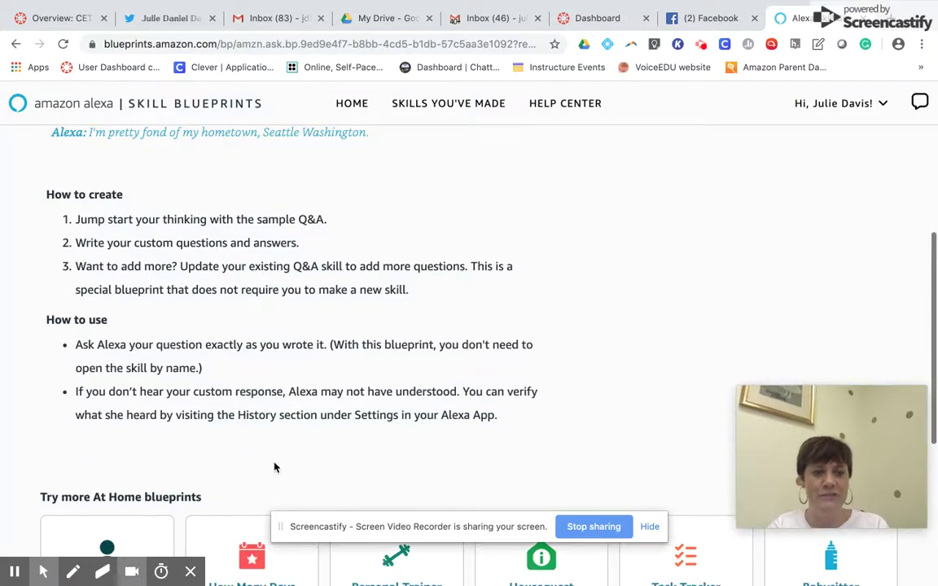
{"action": "scroll", "coordinate": [249, 415], "scroll_direction": "up", "scroll_amount": 3}
{"action": "scroll", "coordinate": [265, 350], "scroll_direction": "up", "scroll_amount": 5}
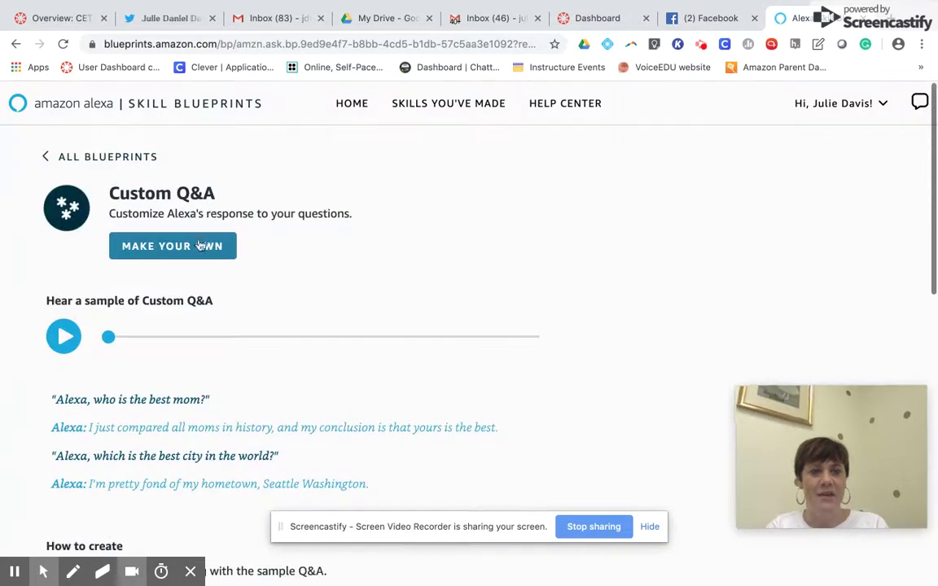
{"action": "left_click", "coordinate": [200, 247]}
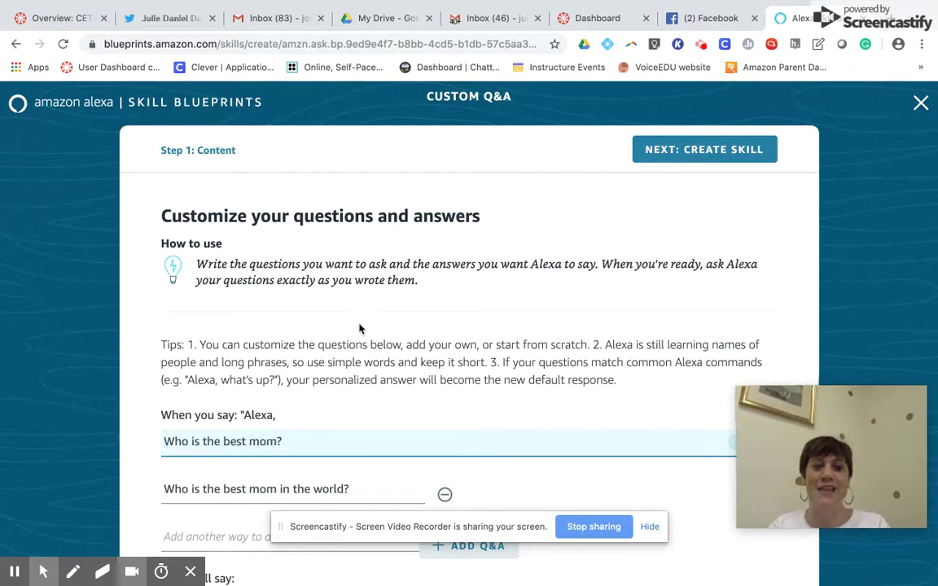
Replace the first sample question with "who is the main character in the book Shiloh?"
{"action": "left_click", "coordinate": [355, 394]}
{"action": "scroll", "coordinate": [352, 397], "scroll_direction": "down", "scroll_amount": 1}
{"action": "scroll", "coordinate": [352, 397], "scroll_direction": "down", "scroll_amount": 3}
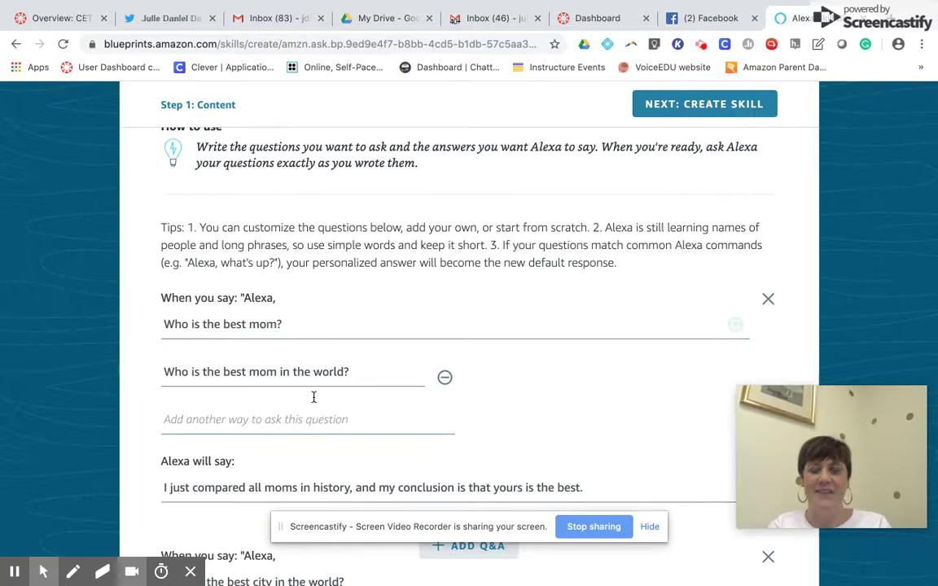
{"action": "scroll", "coordinate": [314, 396], "scroll_direction": "down", "scroll_amount": 2}
{"action": "scroll", "coordinate": [302, 404], "scroll_direction": "down", "scroll_amount": 1}
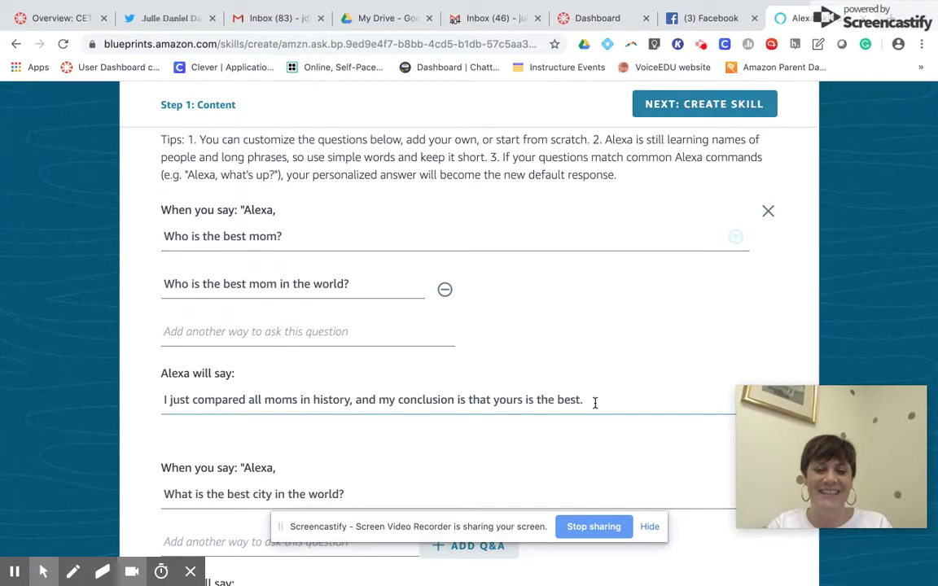
{"action": "left_click_drag", "start_coordinate": [594, 402], "coordinate": [174, 390]}
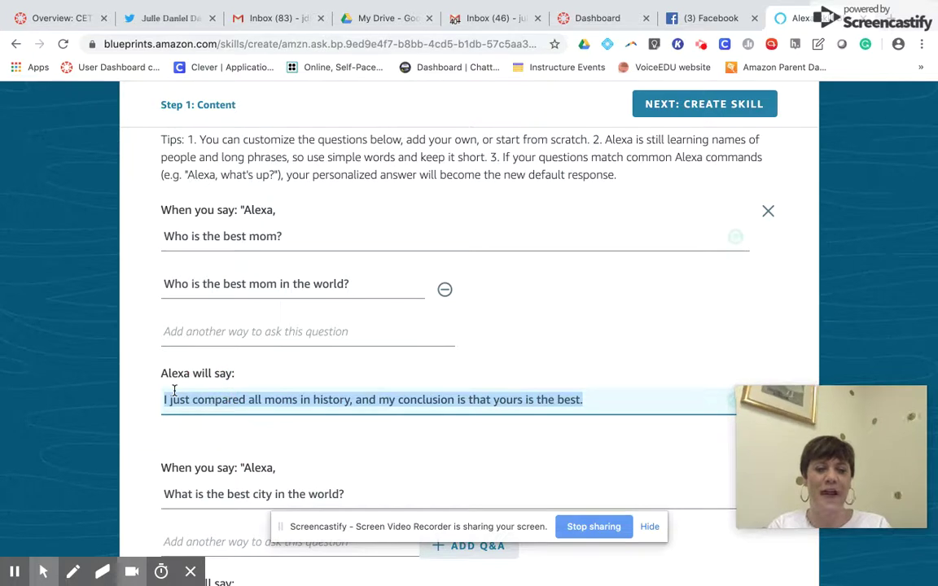
{"action": "left_click_drag", "start_coordinate": [292, 233], "coordinate": [139, 230]}
{"action": "type", "text": "who is the mian"}
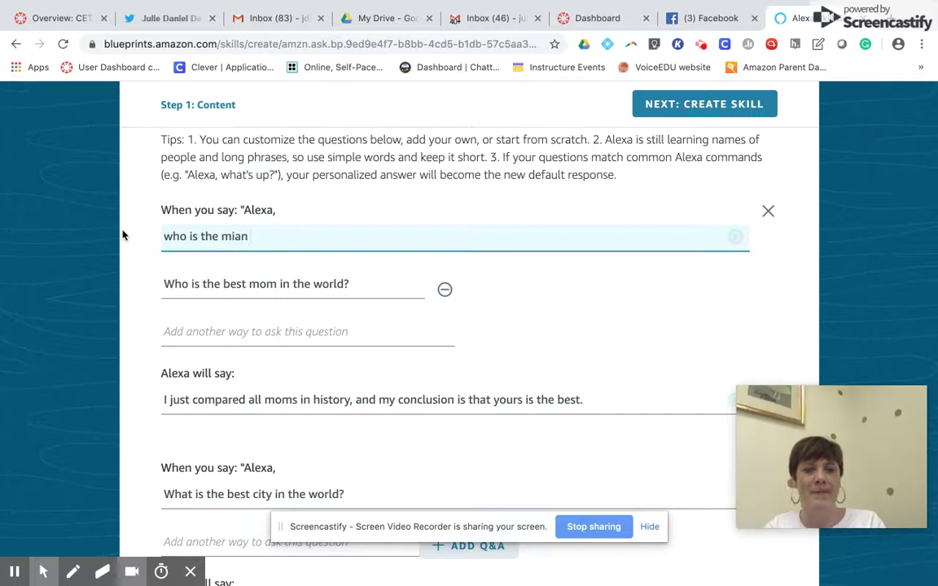
{"action": "key", "text": "BackSpace"}
{"action": "key", "text": "BackSpace"}
{"action": "key", "text": "BackSpace"}
{"action": "type", "text": "ain chara"}
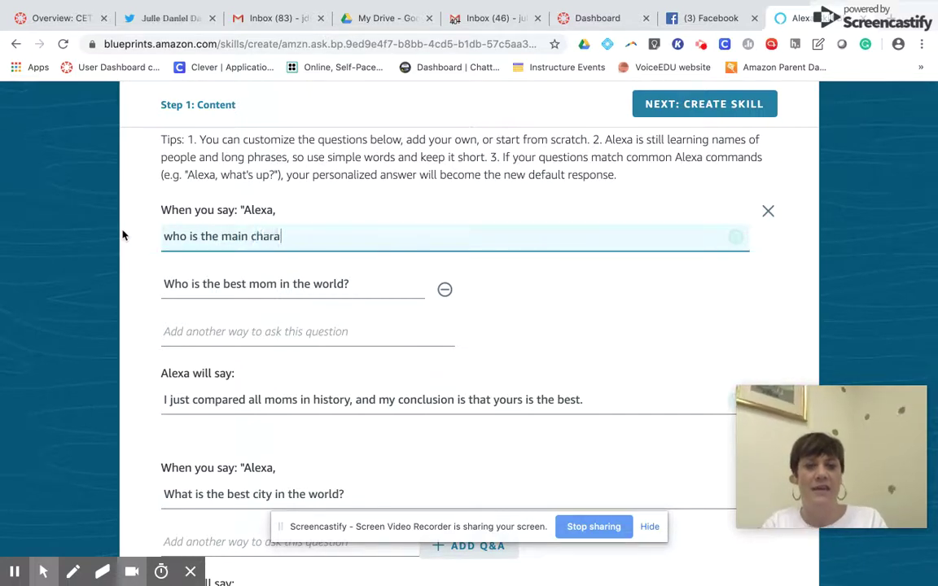
{"action": "type", "text": "cter in th"}
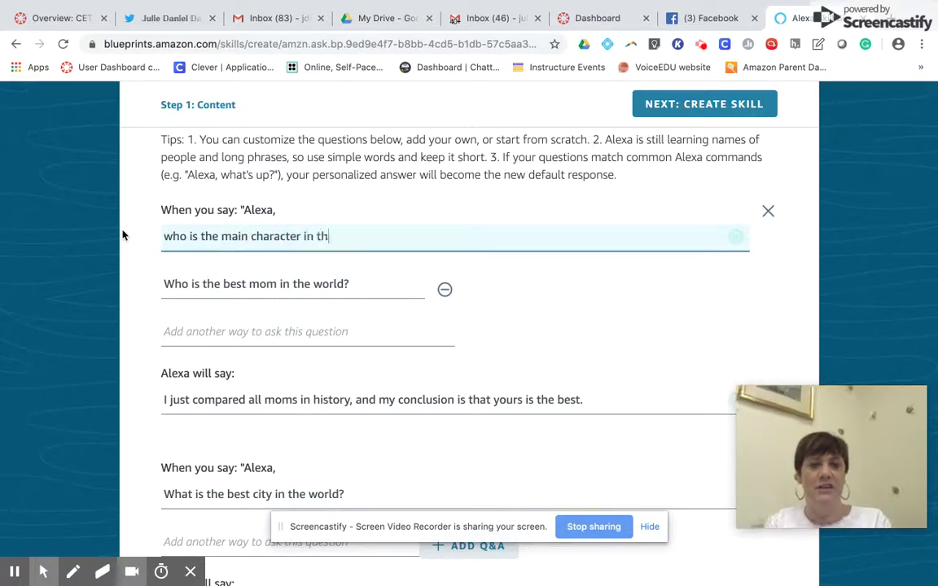
{"action": "type", "text": "e book"}
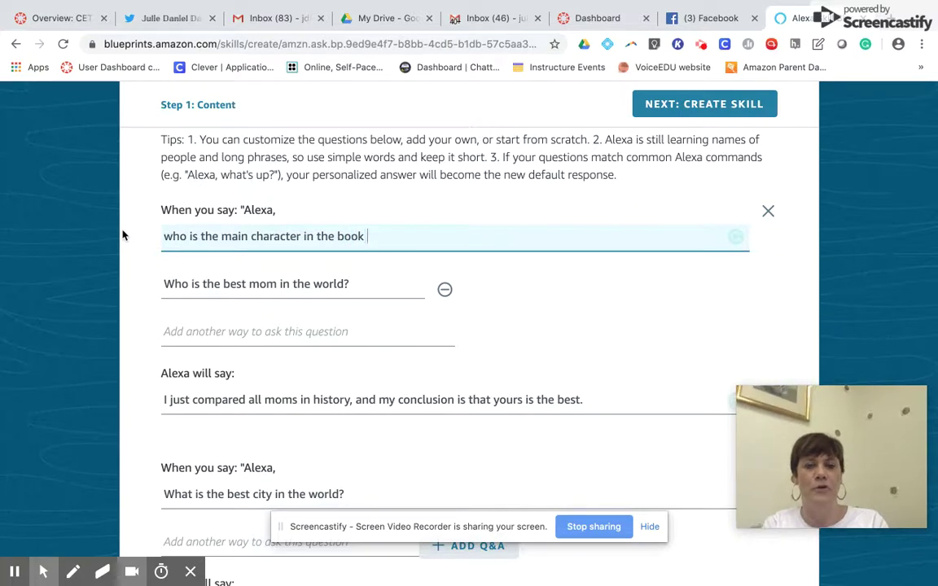
{"action": "type", "text": " Shiloh"}
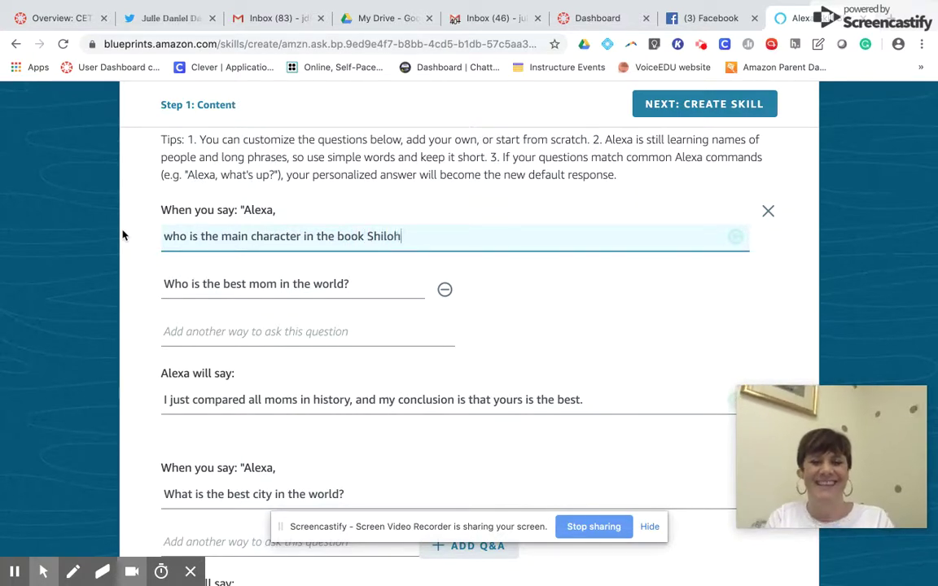
{"action": "type", "text": "?"}
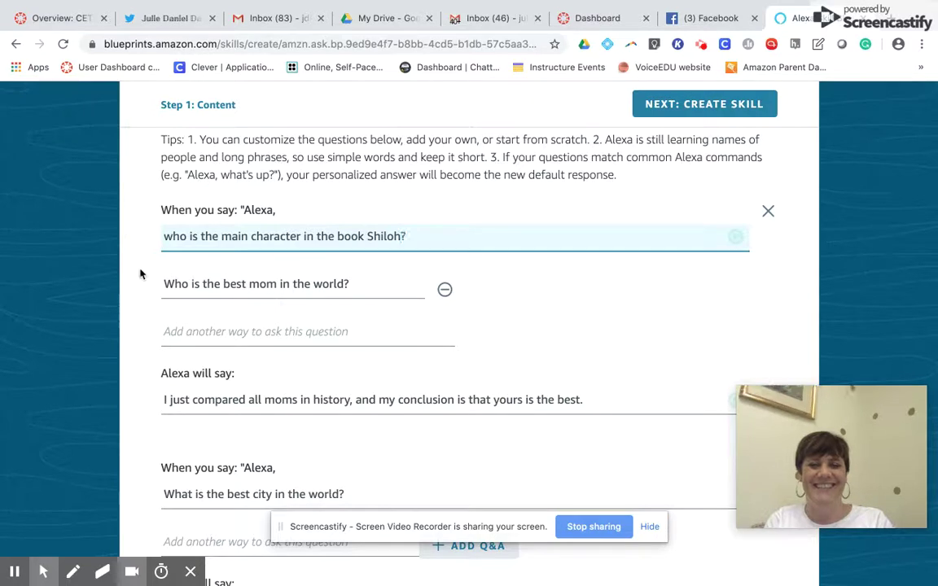
Replace the first question's alternative wording with "WHAT'S THE DOG'S NAME IN SHILOH?"
{"action": "left_click_drag", "start_coordinate": [355, 283], "coordinate": [134, 262]}
{"action": "type", "text": "W"}
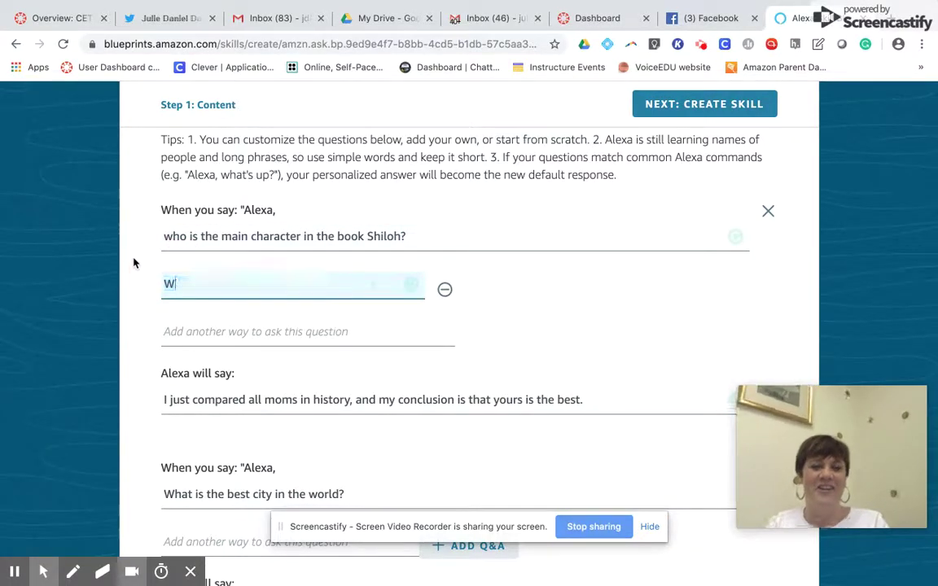
{"action": "type", "text": "HAT'S THE "}
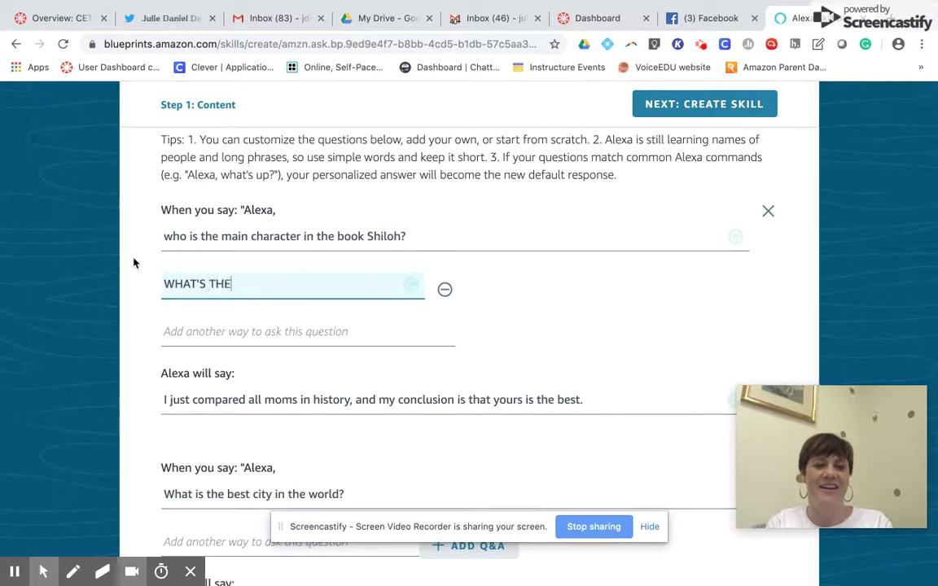
{"action": "type", "text": "DOG'S"}
{"action": "key", "text": "BackSpace"}
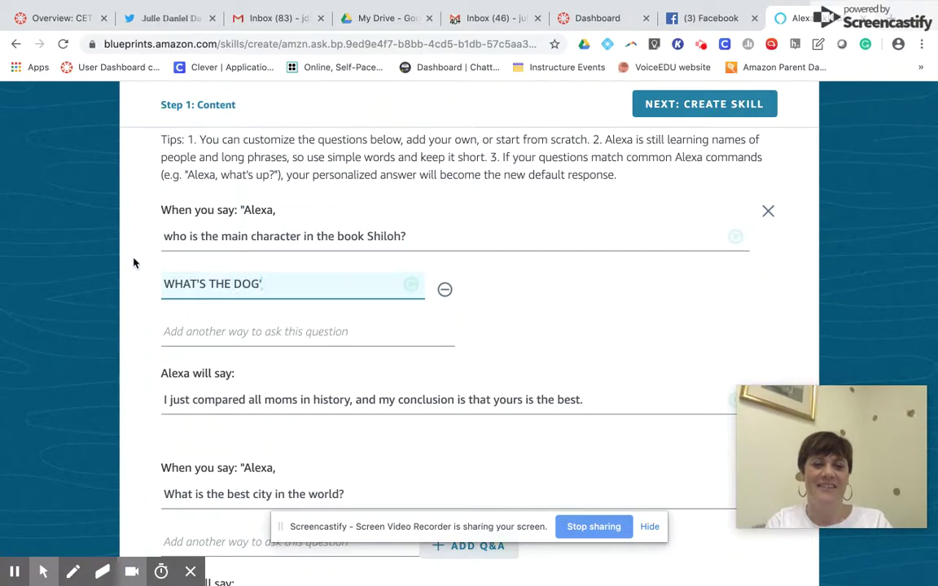
{"action": "type", "text": "S"}
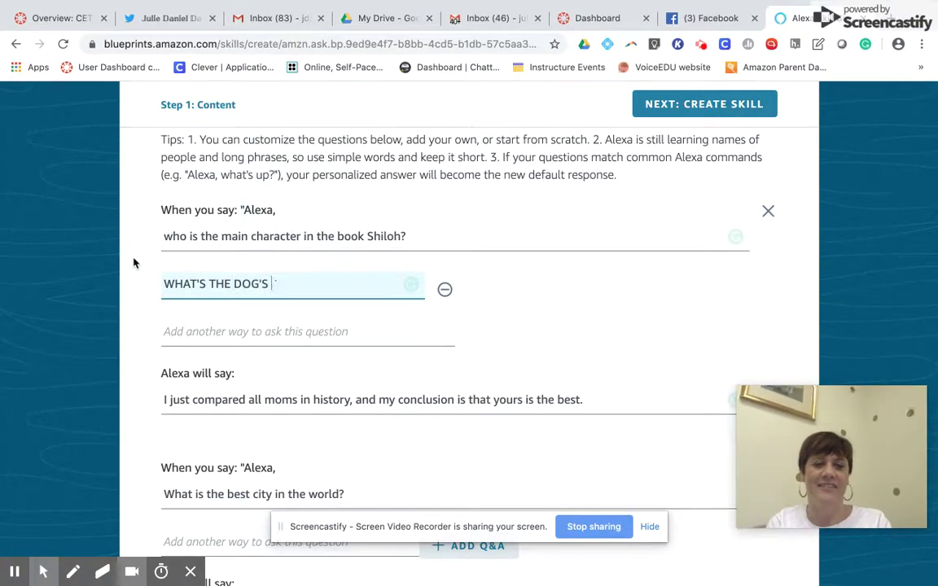
{"action": "type", "text": " ANBA"}
{"action": "key", "text": "BackSpace"}
{"action": "key", "text": "BackSpace"}
{"action": "type", "text": "NAME IN SH8ILOH"}
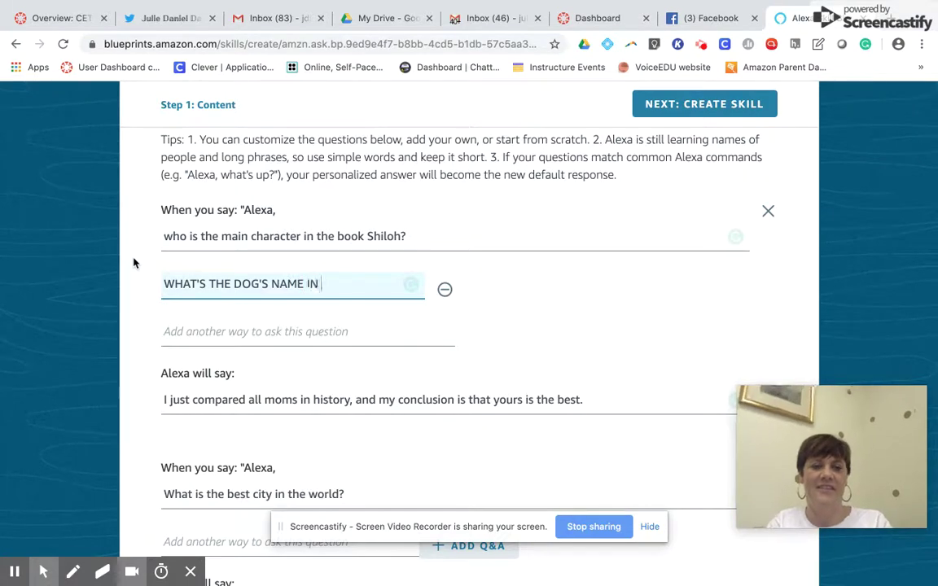
{"action": "key", "text": "BackSpace"}
{"action": "key", "text": "BackSpace"}
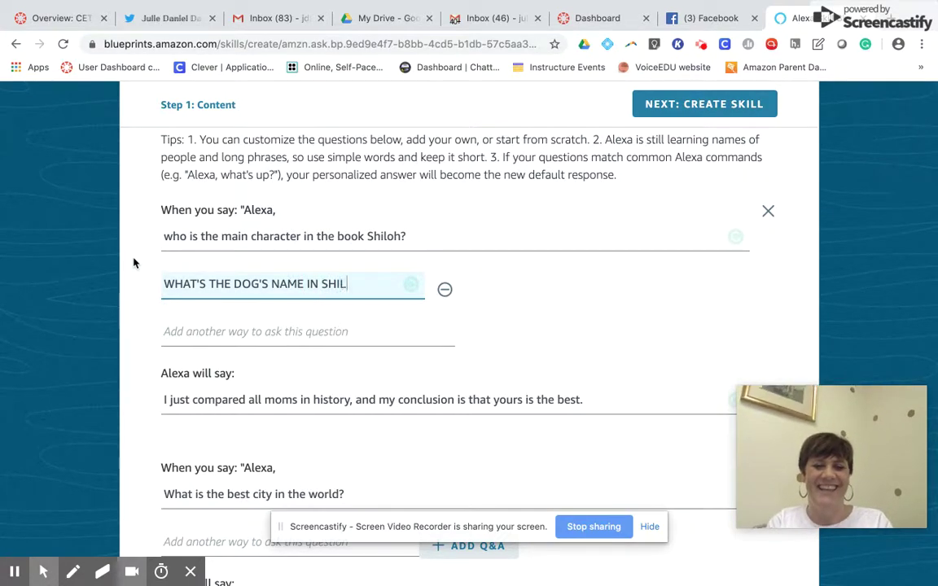
{"action": "type", "text": "OH?"}
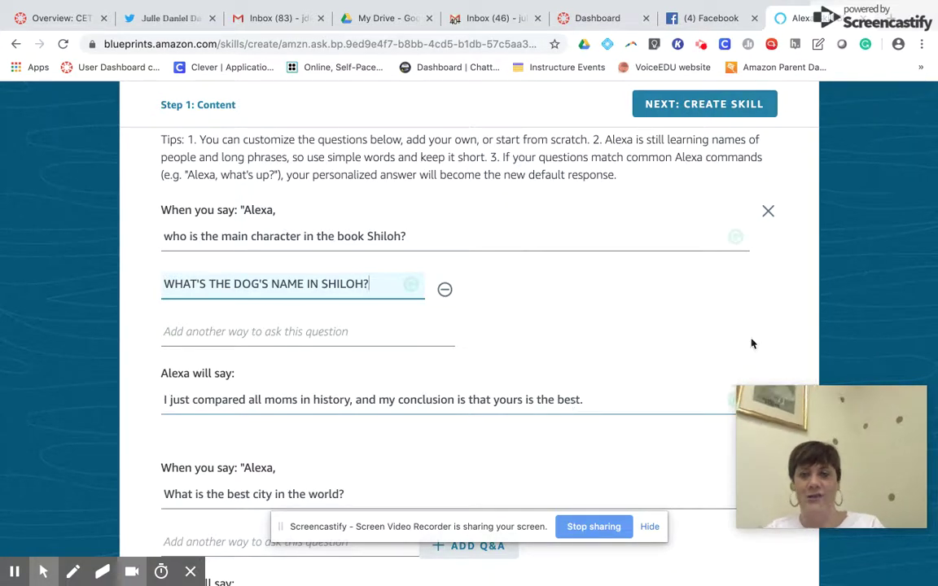
Check through the customized questions and answers, create the skill from them, and look over its details page
{"action": "scroll", "coordinate": [748, 314], "scroll_direction": "down", "scroll_amount": 5}
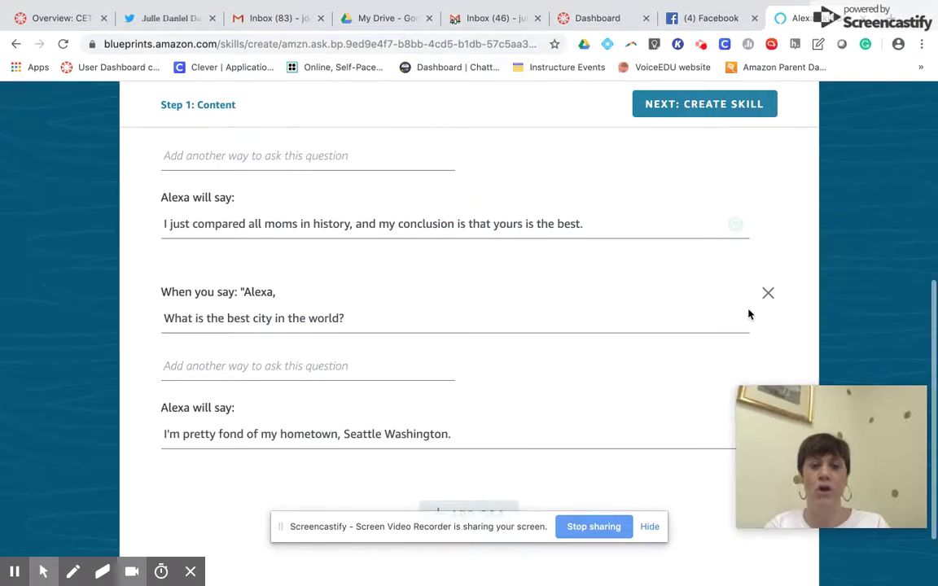
{"action": "scroll", "coordinate": [446, 249], "scroll_direction": "up", "scroll_amount": 3}
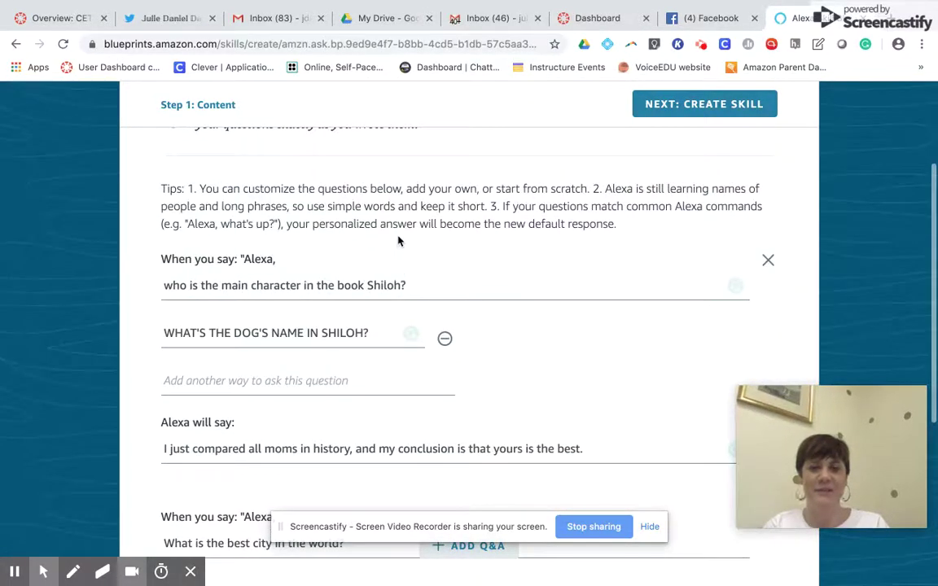
{"action": "scroll", "coordinate": [399, 237], "scroll_direction": "down", "scroll_amount": 2}
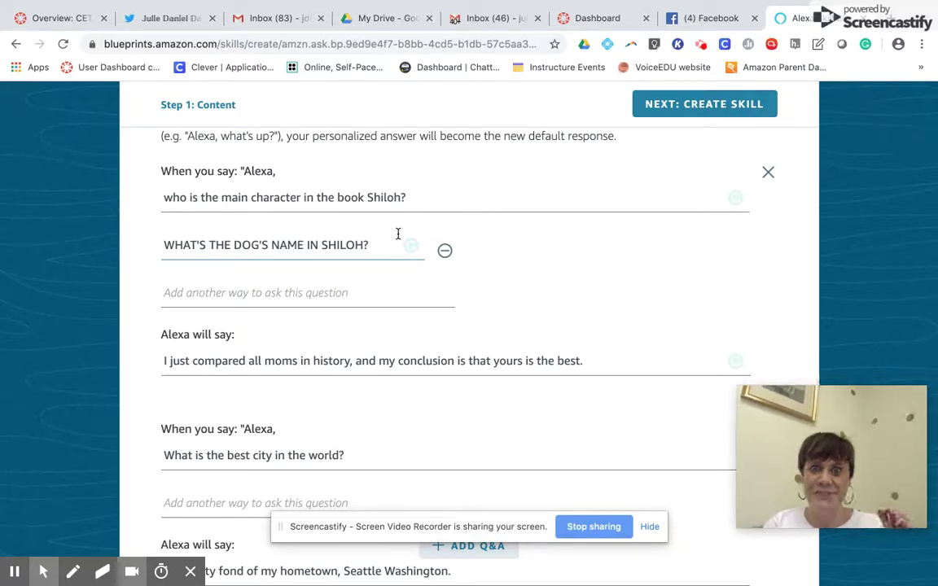
{"action": "scroll", "coordinate": [398, 234], "scroll_direction": "down", "scroll_amount": 3}
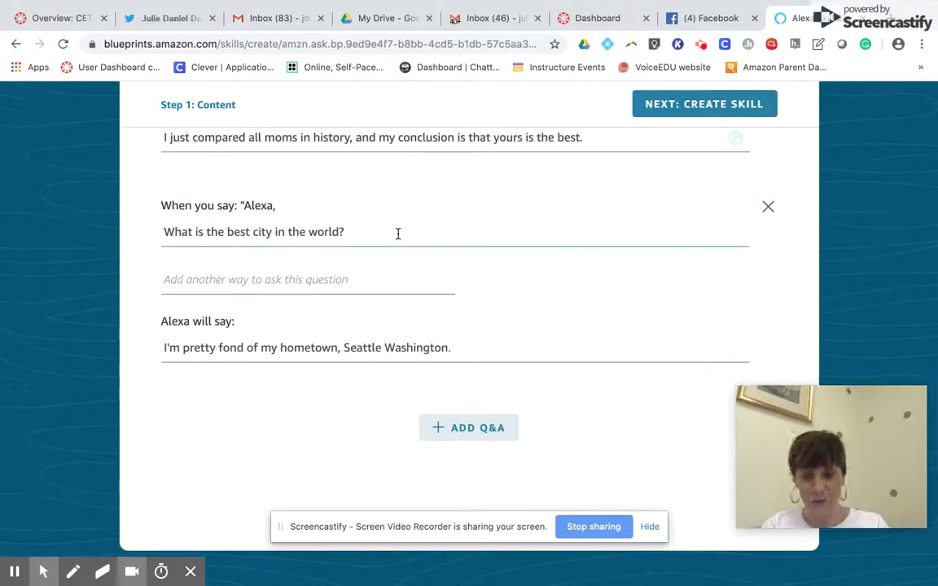
{"action": "scroll", "coordinate": [398, 234], "scroll_direction": "up", "scroll_amount": 5}
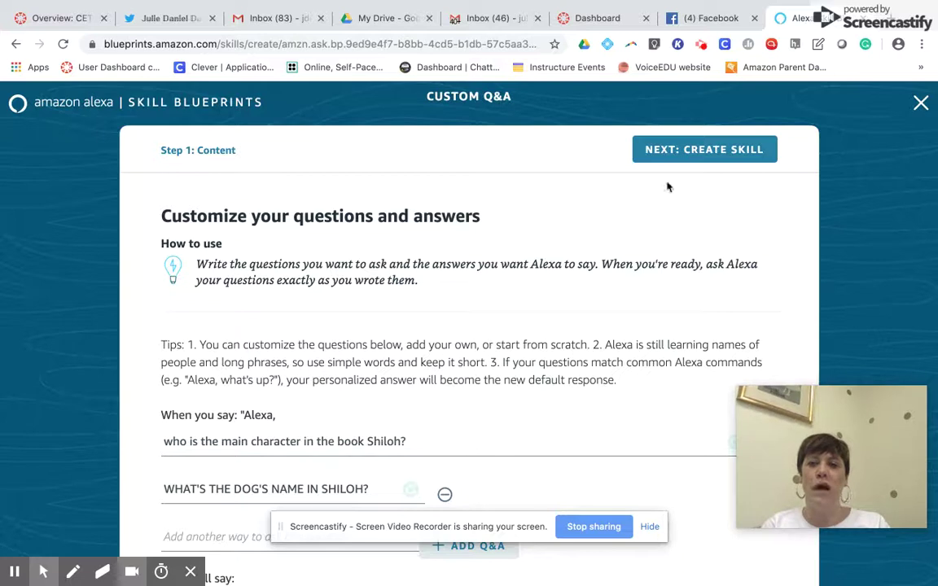
{"action": "left_click", "coordinate": [689, 150]}
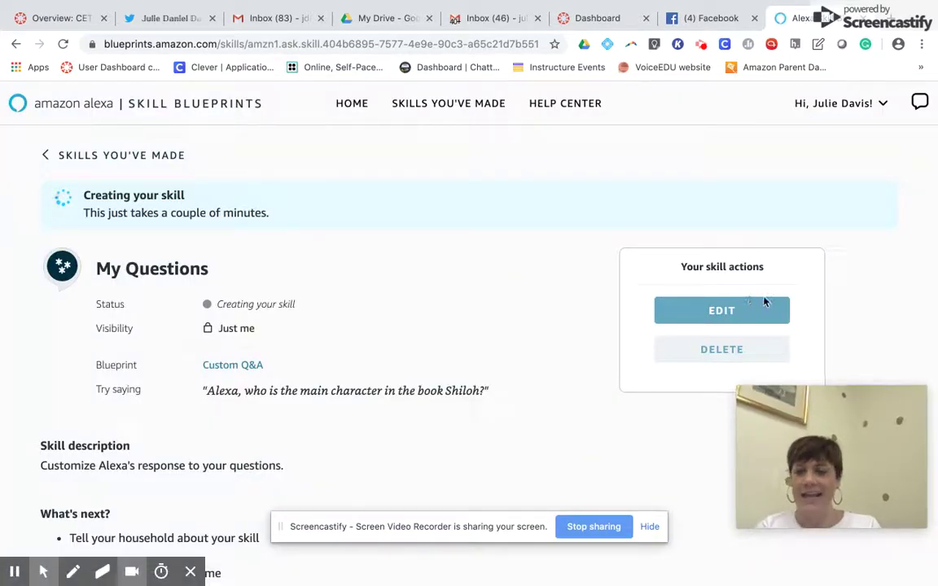
{"action": "scroll", "coordinate": [910, 298], "scroll_direction": "down", "scroll_amount": 3}
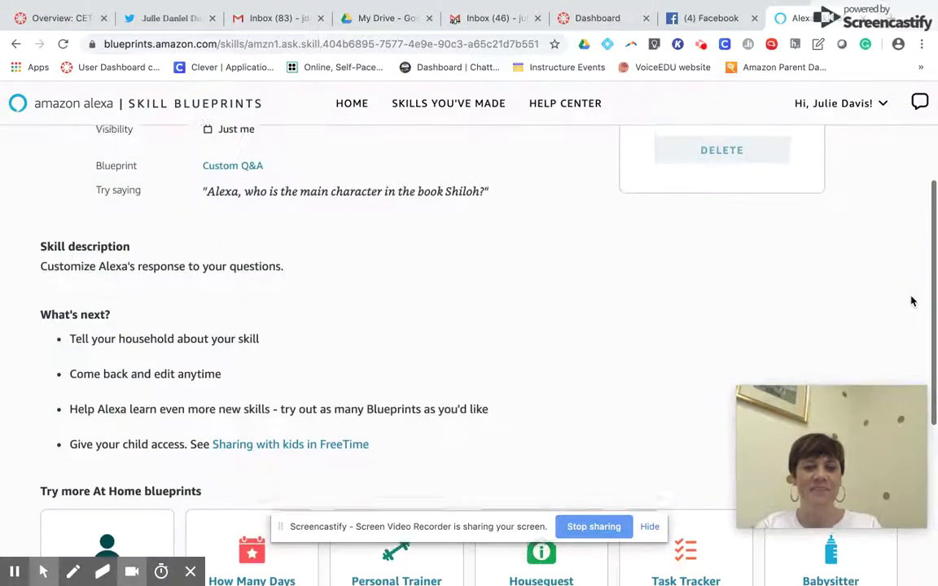
{"action": "scroll", "coordinate": [912, 301], "scroll_direction": "up", "scroll_amount": 3}
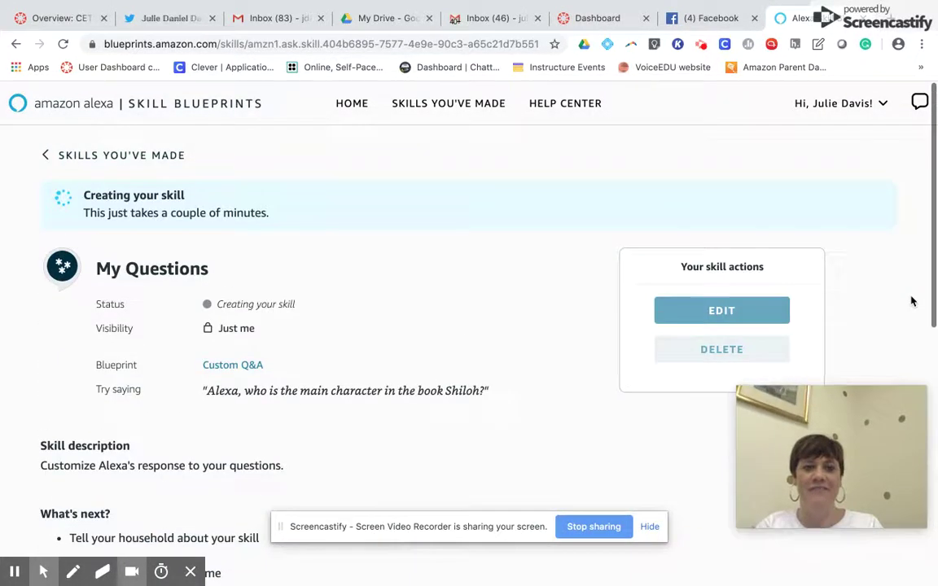